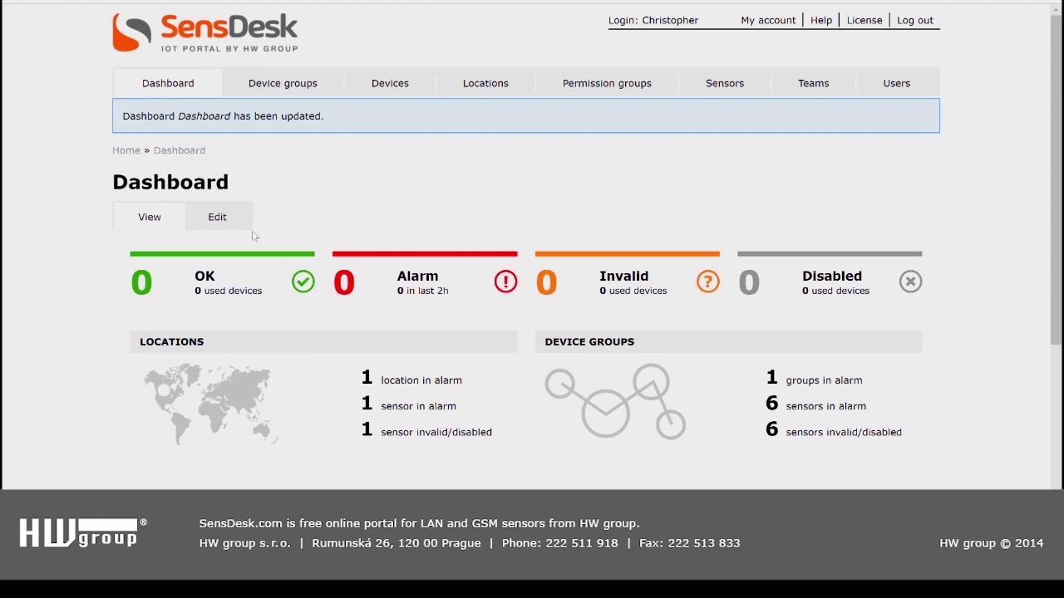
# Open the dashboard for editing and assign all five devices: STE2, Poseidon2 3468, Poseidon2 3266, HWg-STE Plus and Damocles2 MINI.
pyautogui.click(225, 217)
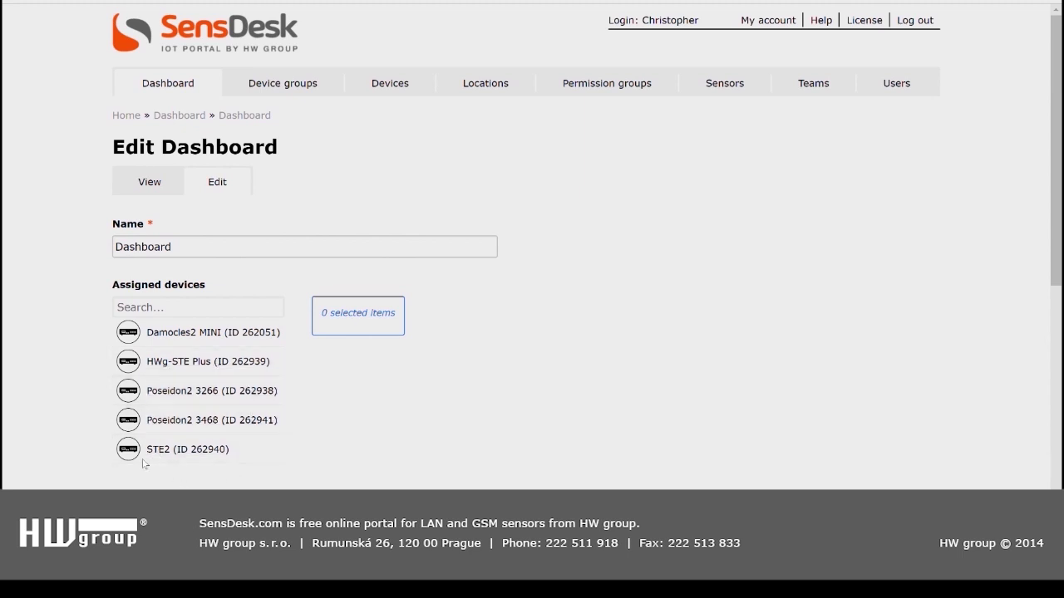
pyautogui.scroll(-2, 224, 405)
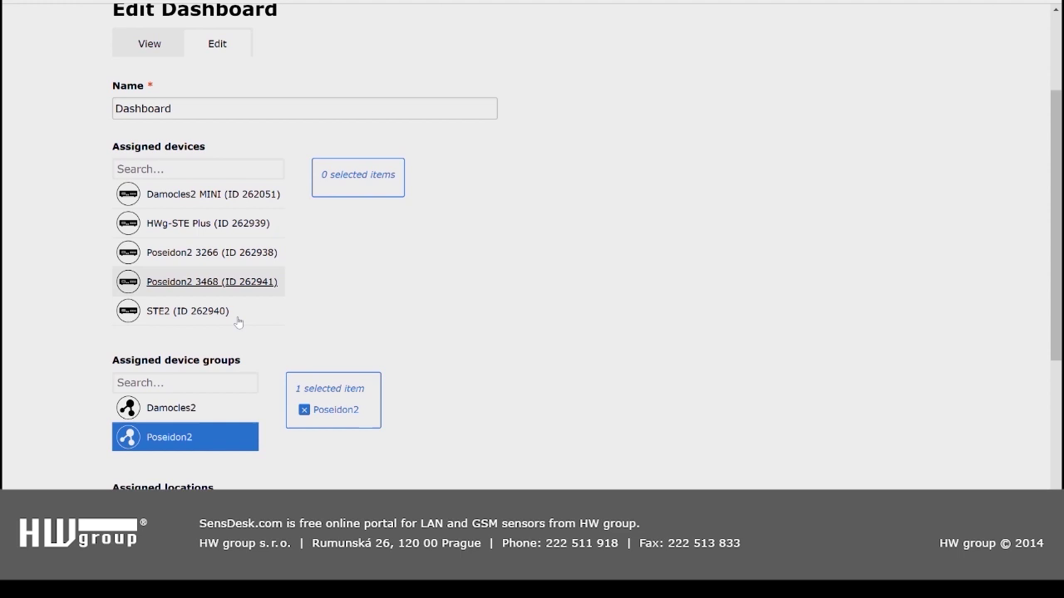
pyautogui.click(201, 311)
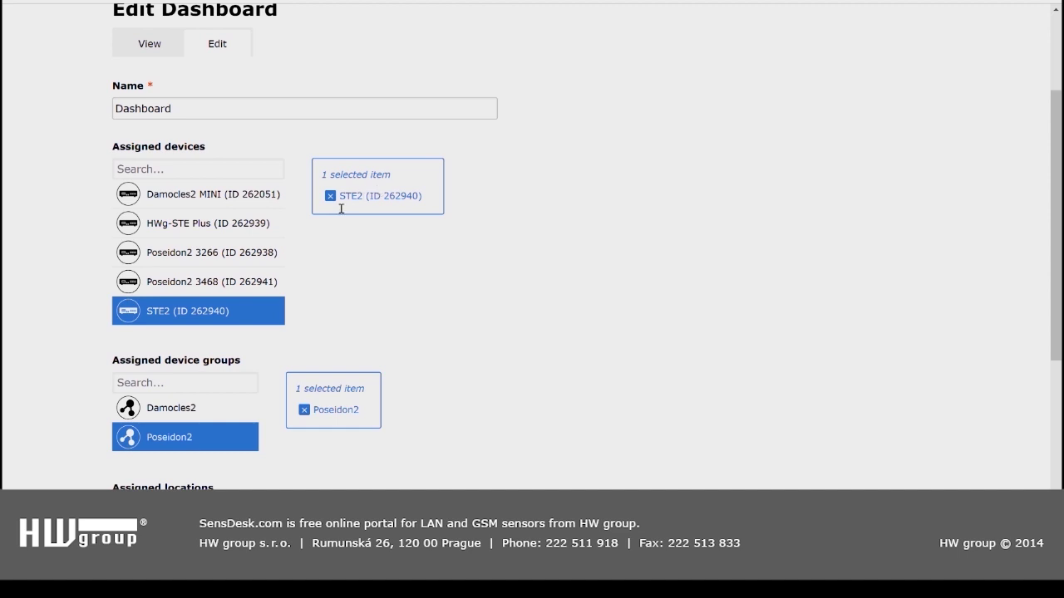
pyautogui.click(213, 314)
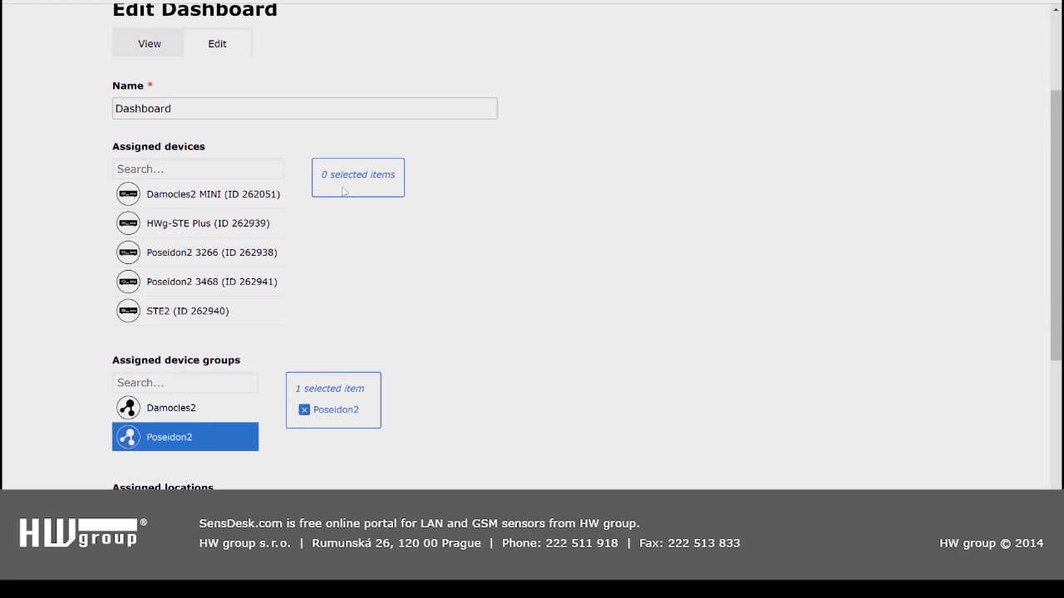
pyautogui.click(177, 313)
pyautogui.click(187, 281)
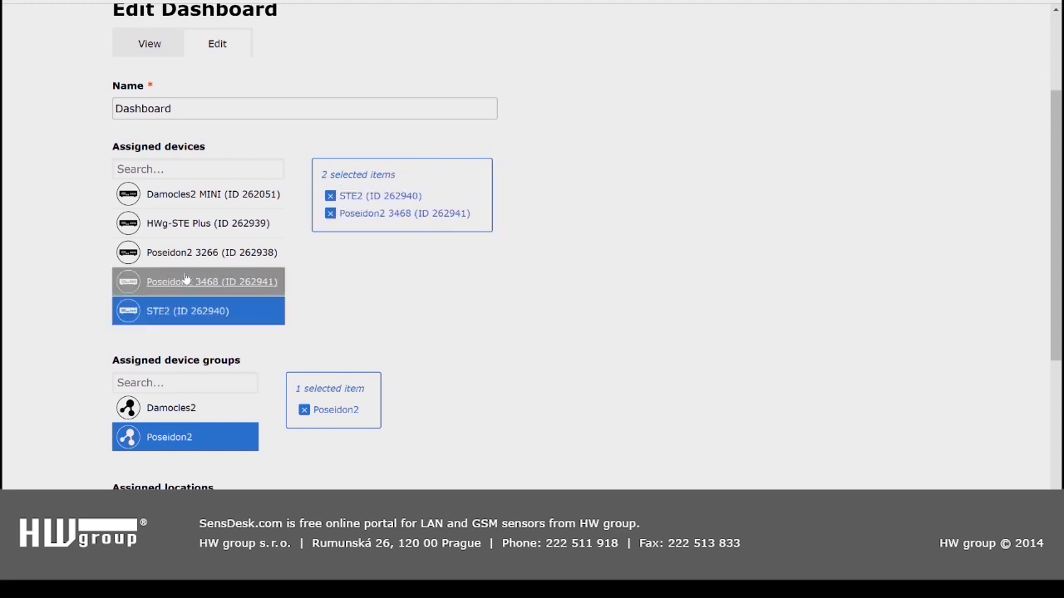
pyautogui.click(187, 252)
pyautogui.click(199, 222)
pyautogui.click(204, 194)
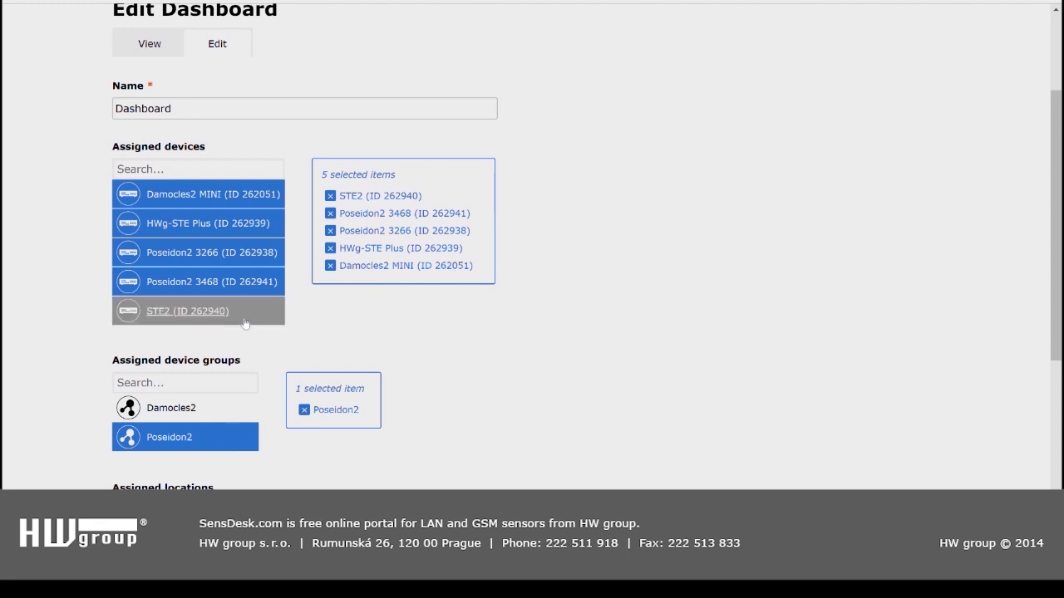
# Add the Damocles2 device group and the Barcelona location to the dashboard, keeping Poseidon2 and New York assigned, and save it.
pyautogui.scroll(-3, 246, 324)
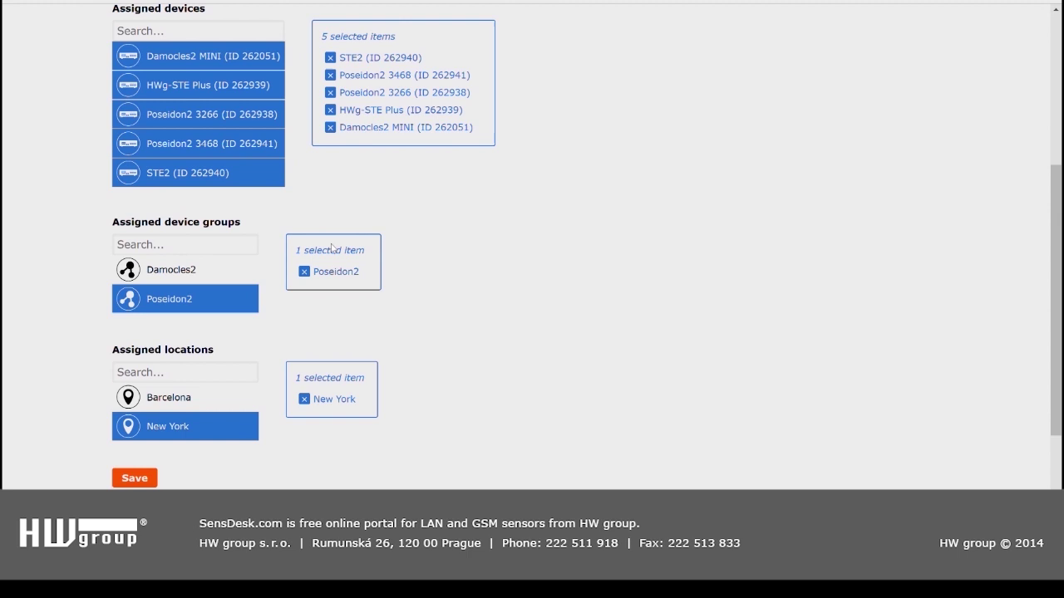
pyautogui.click(191, 300)
pyautogui.click(175, 300)
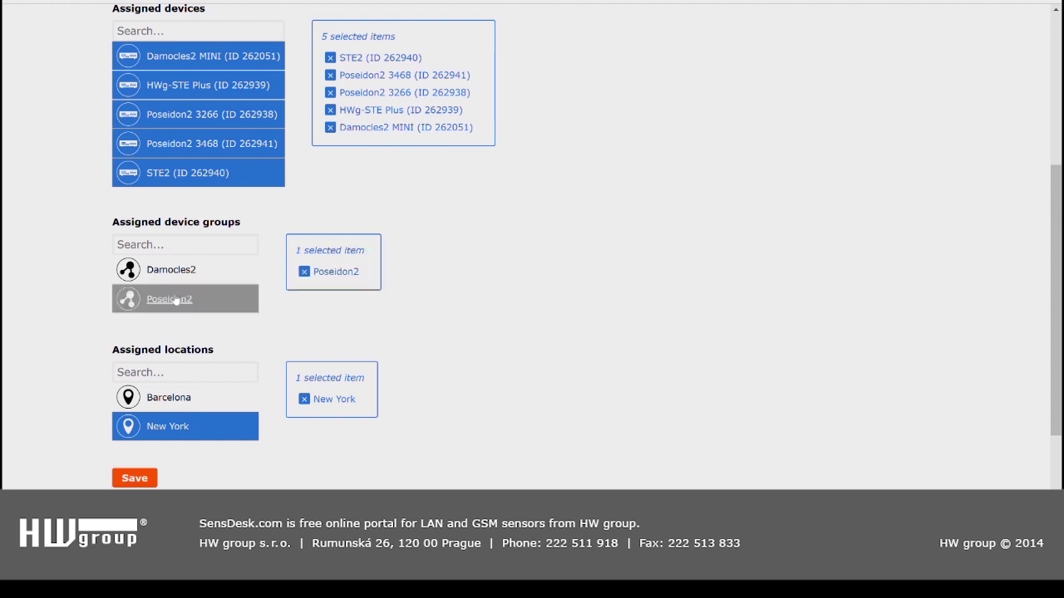
pyautogui.click(197, 402)
pyautogui.click(172, 397)
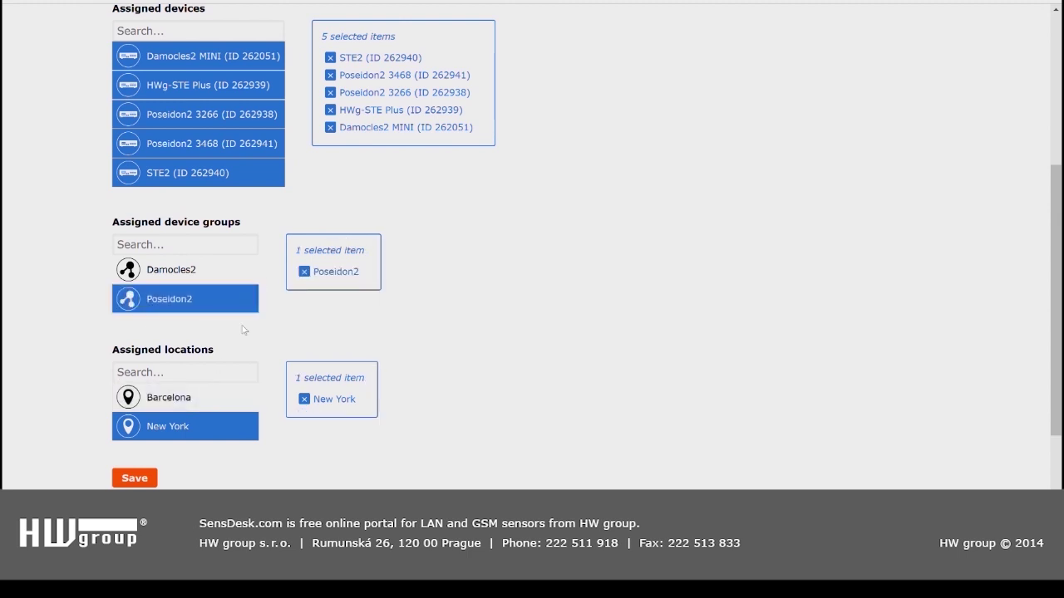
pyautogui.click(204, 270)
pyautogui.click(181, 394)
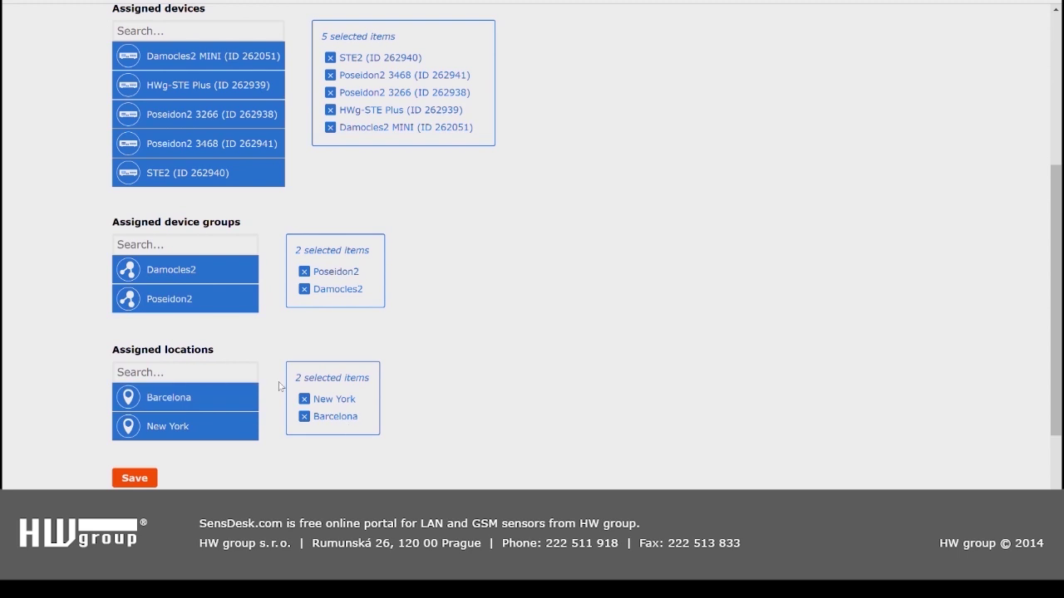
pyautogui.scroll(-2, 260, 380)
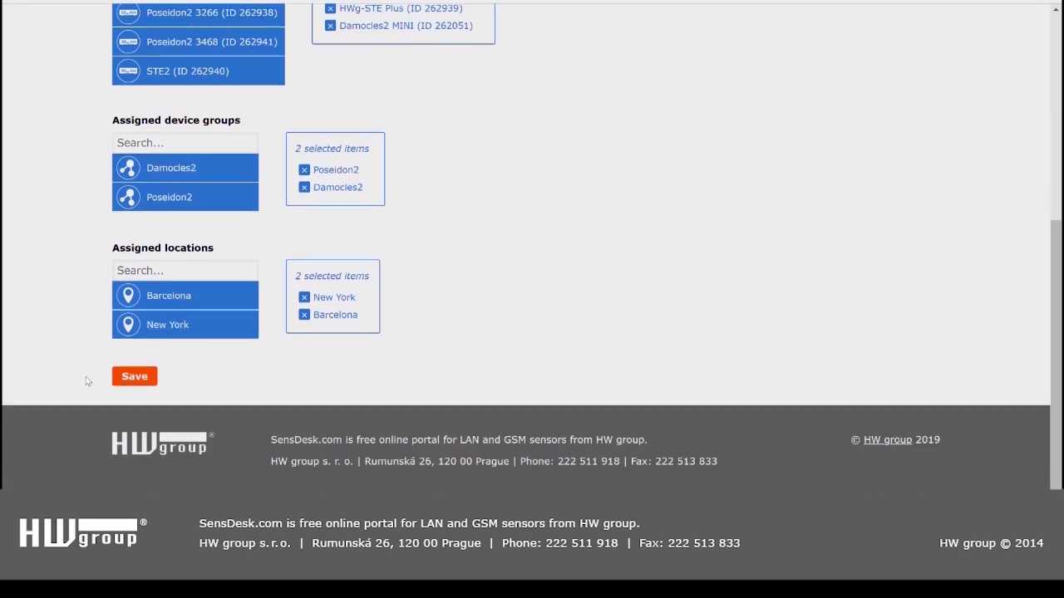
pyautogui.click(134, 377)
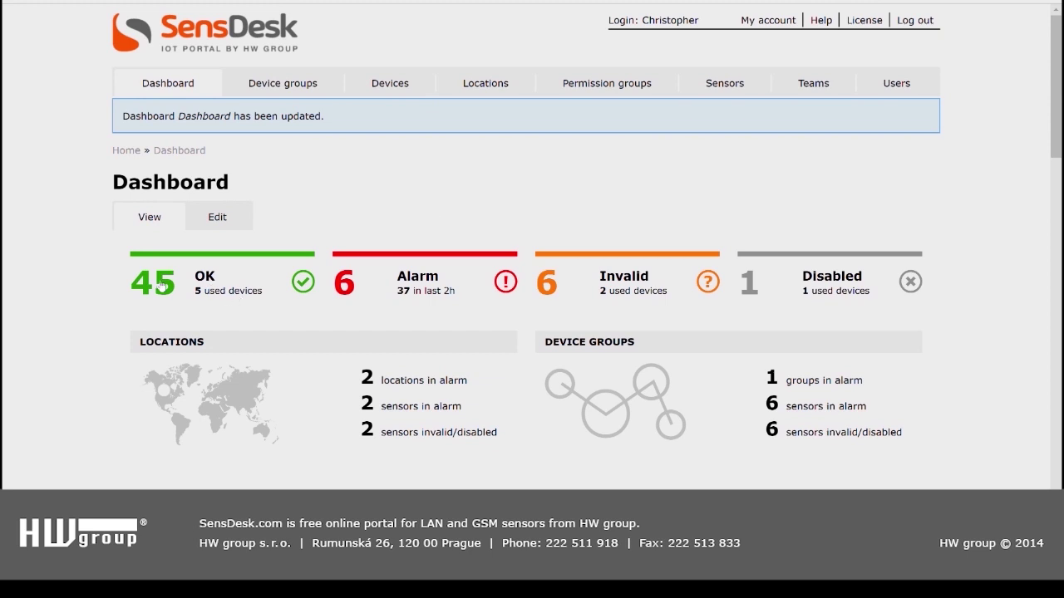
# View all sensors in the OK state from the dashboard summary and return to the dashboard.
pyautogui.click(162, 285)
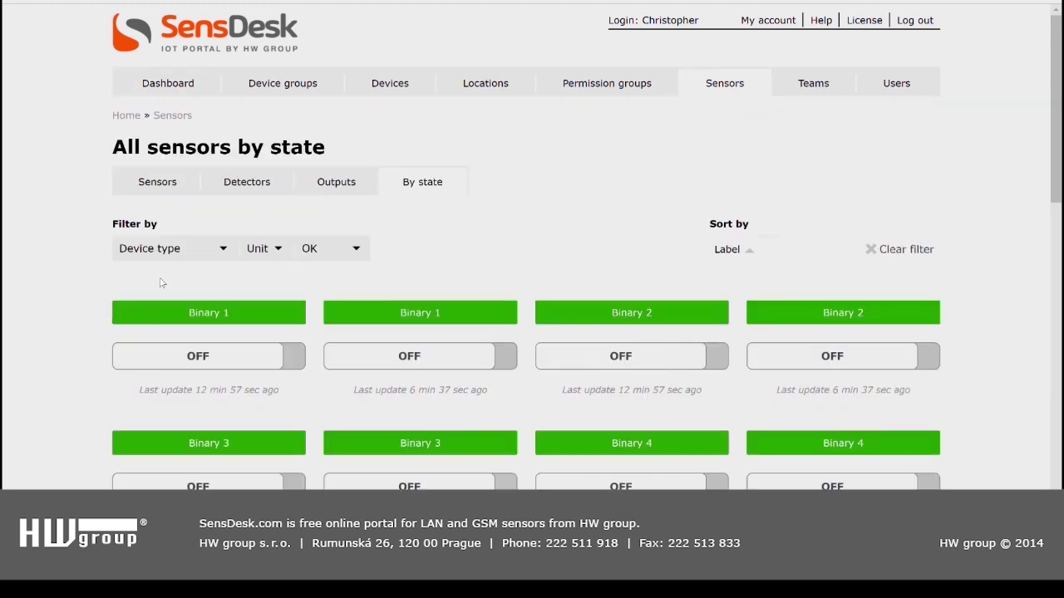
pyautogui.click(152, 87)
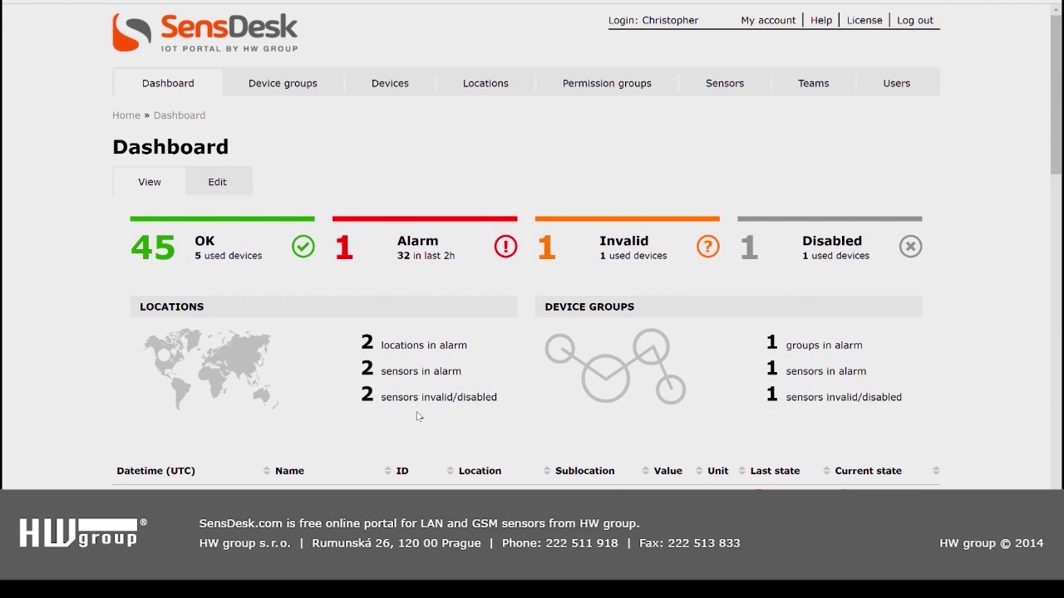
# Examine the dashboard's sensor event table, including each entry's time, location, value, last state and current state.
pyautogui.scroll(-3, 433, 408)
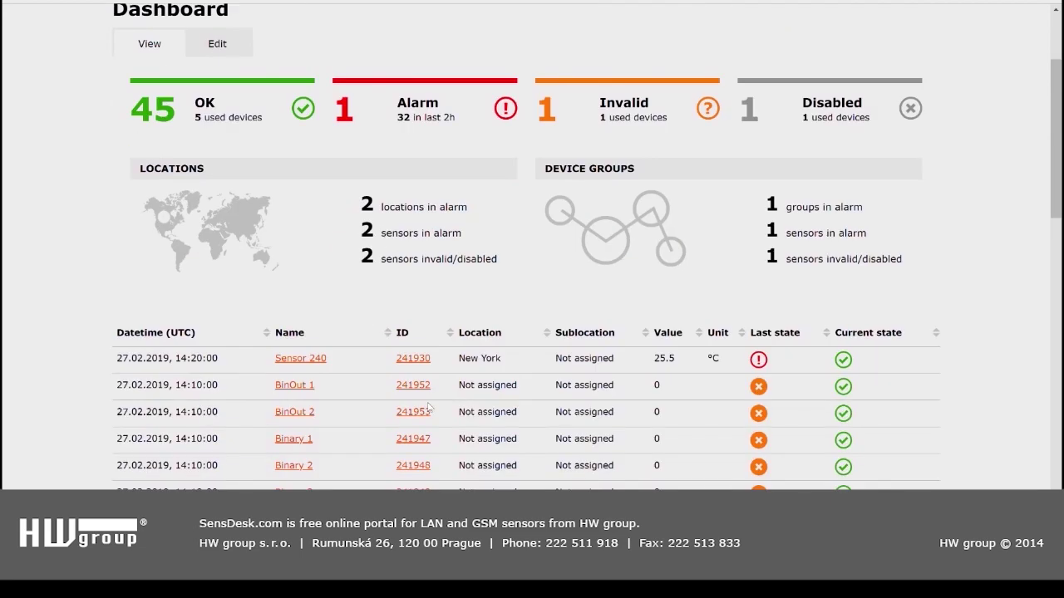
pyautogui.scroll(-3, 430, 406)
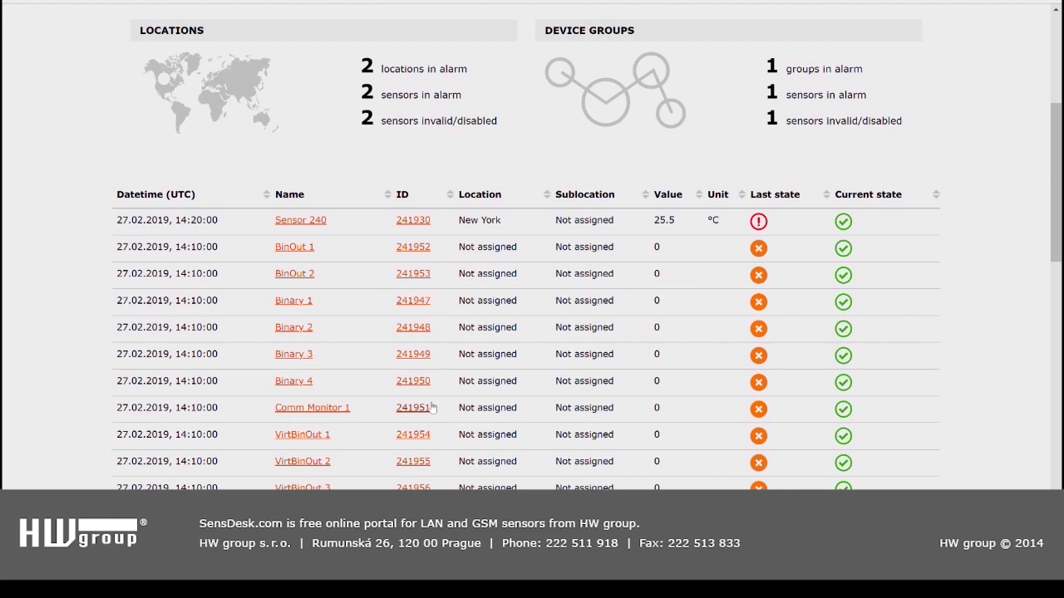
pyautogui.scroll(-3, 433, 407)
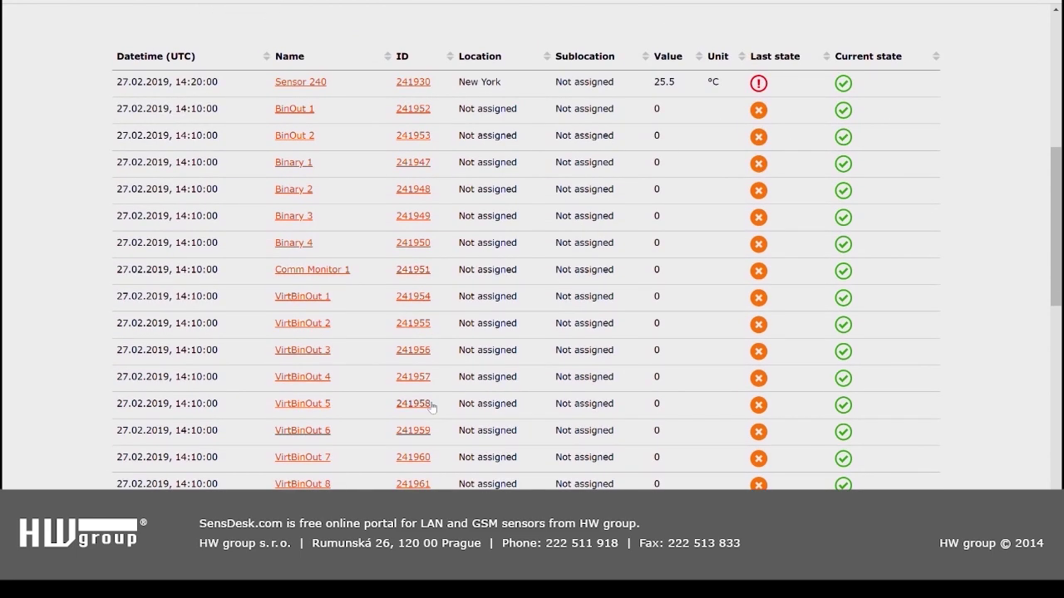
pyautogui.scroll(-3, 432, 407)
pyautogui.scroll(6, 432, 407)
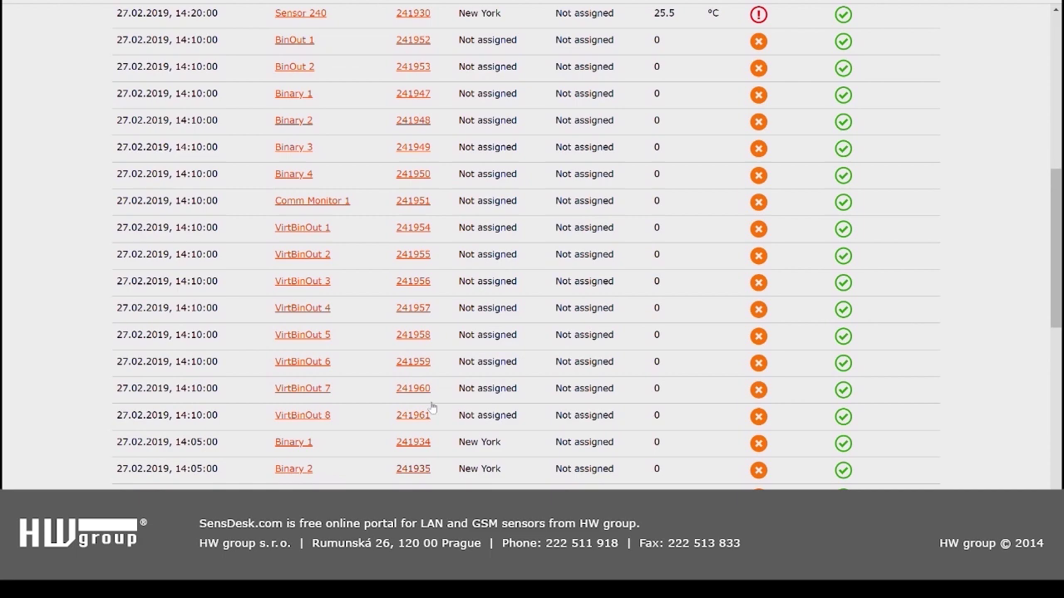
pyautogui.scroll(-9, 432, 407)
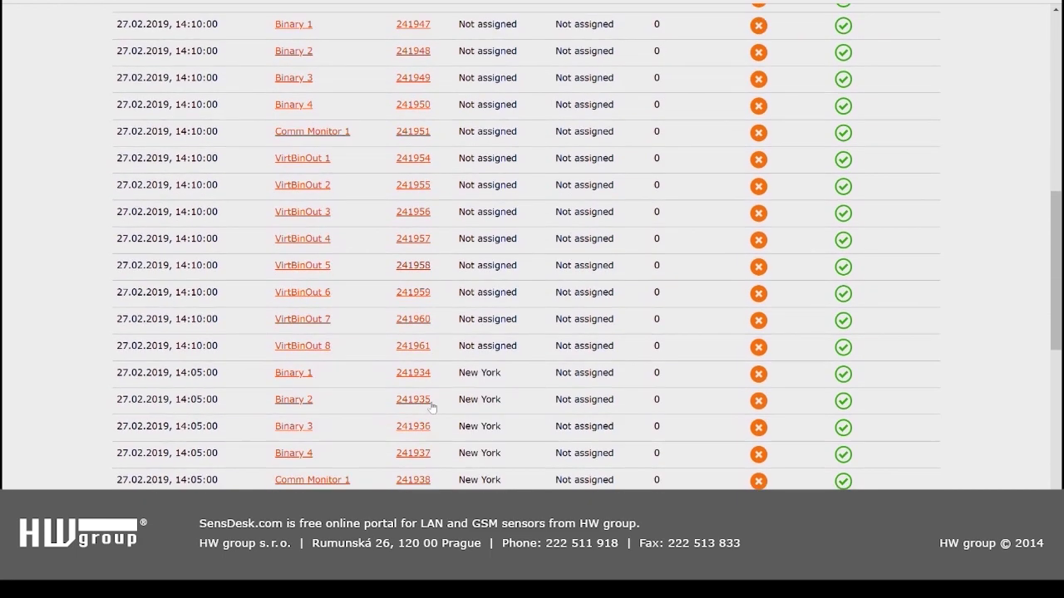
pyautogui.scroll(-3, 430, 405)
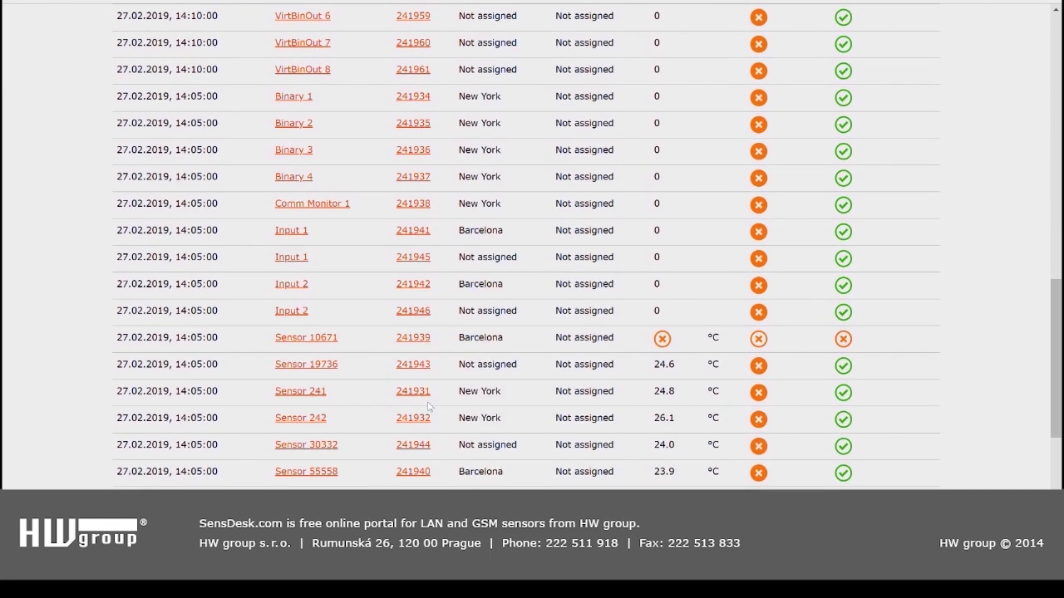
pyautogui.scroll(-3, 429, 406)
pyautogui.scroll(3, 428, 406)
pyautogui.scroll(-3, 202, 390)
pyautogui.scroll(3, 208, 397)
pyautogui.scroll(8, 180, 424)
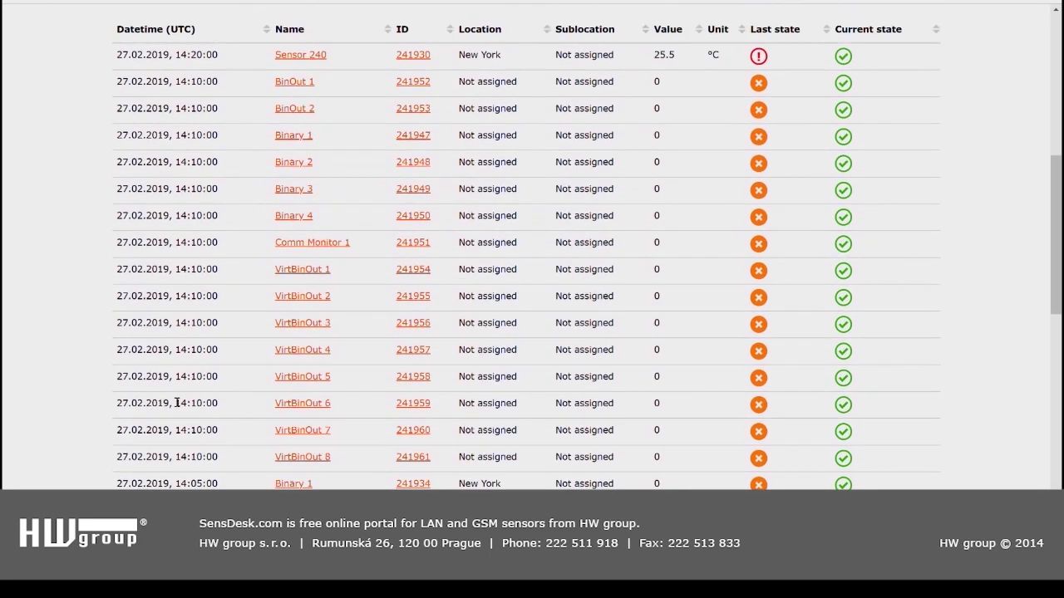
pyautogui.scroll(10, 177, 402)
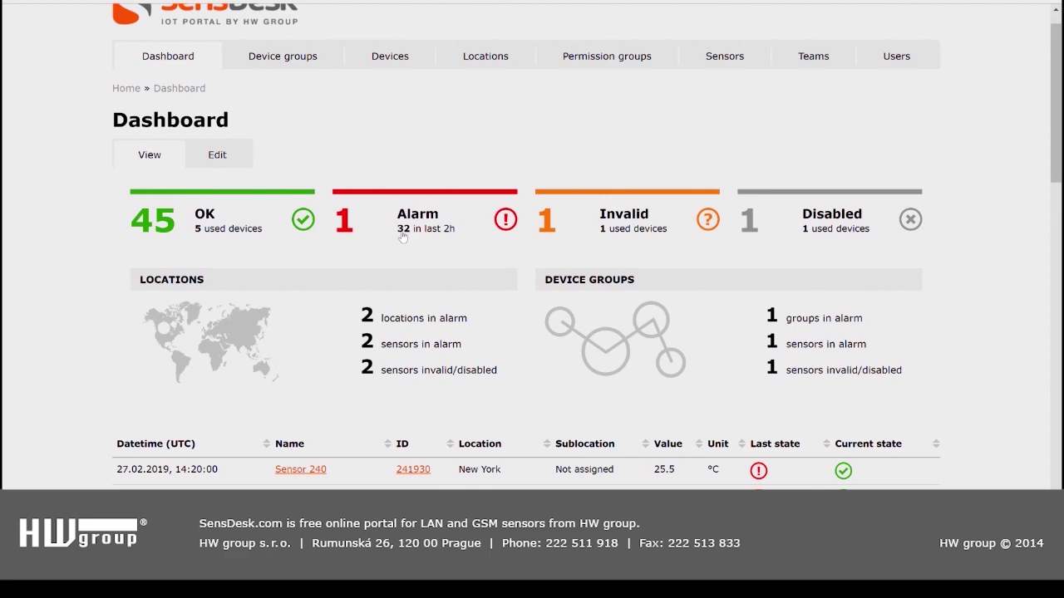
pyautogui.scroll(-3, 403, 237)
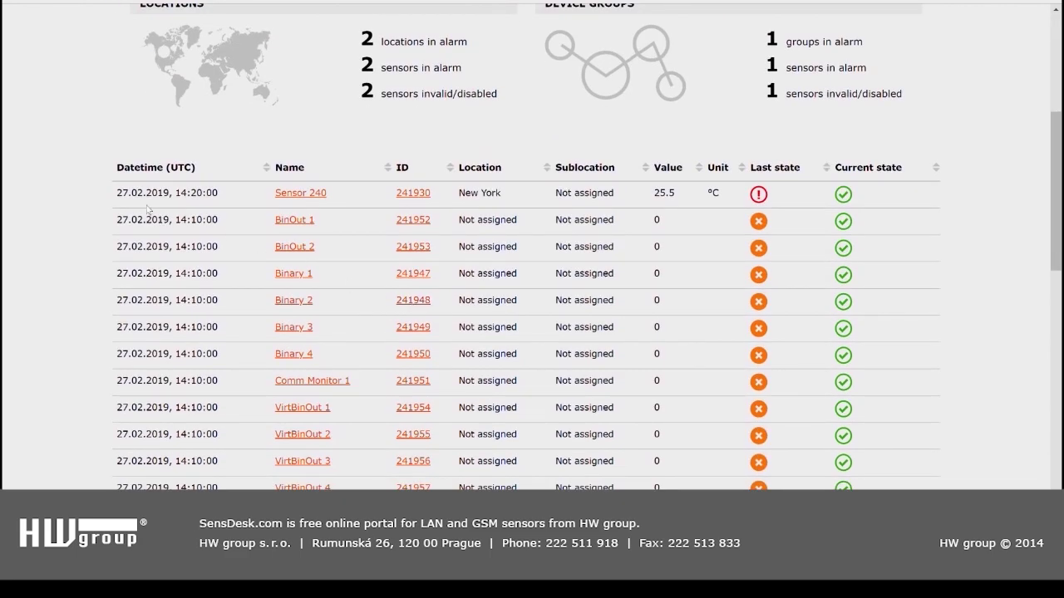